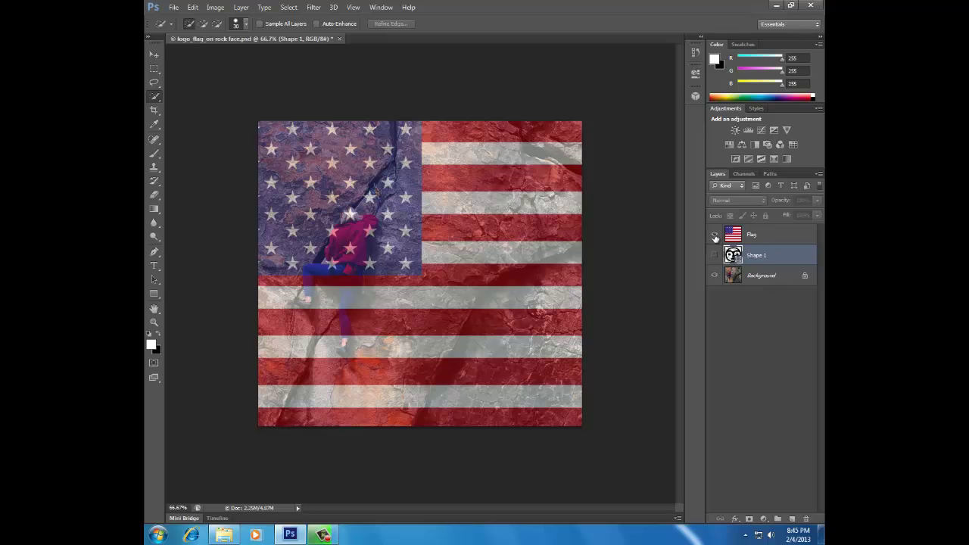
Step: Hide the Flag layer and make the Background layer of the climber photo active
click(765, 236)
click(715, 235)
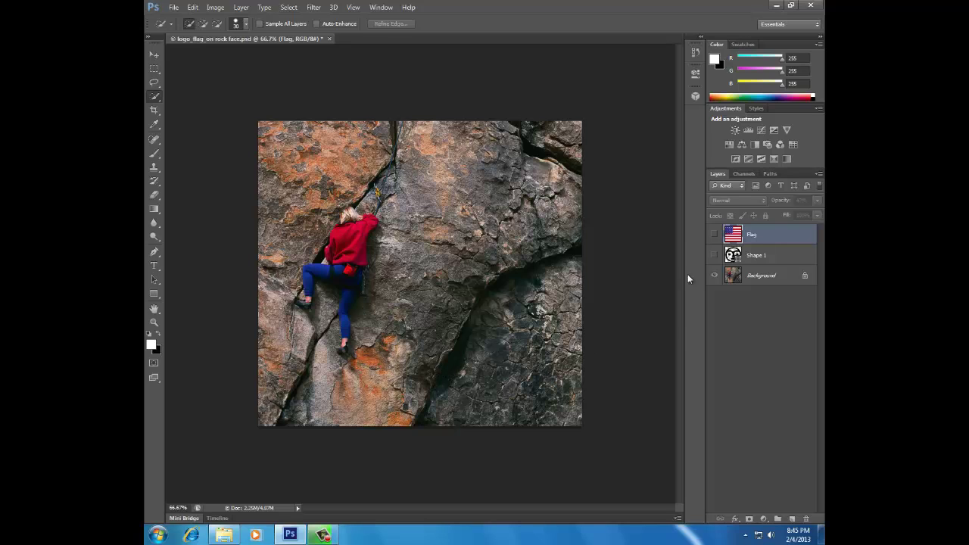
click(761, 284)
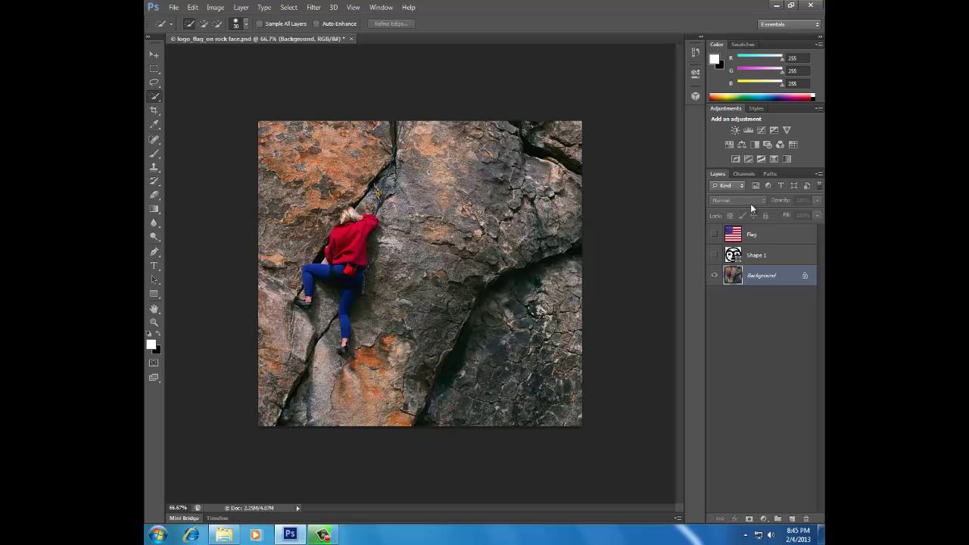
Step: Compare the red, green and blue channels of the Background for contrast, ending on the red channel
click(745, 174)
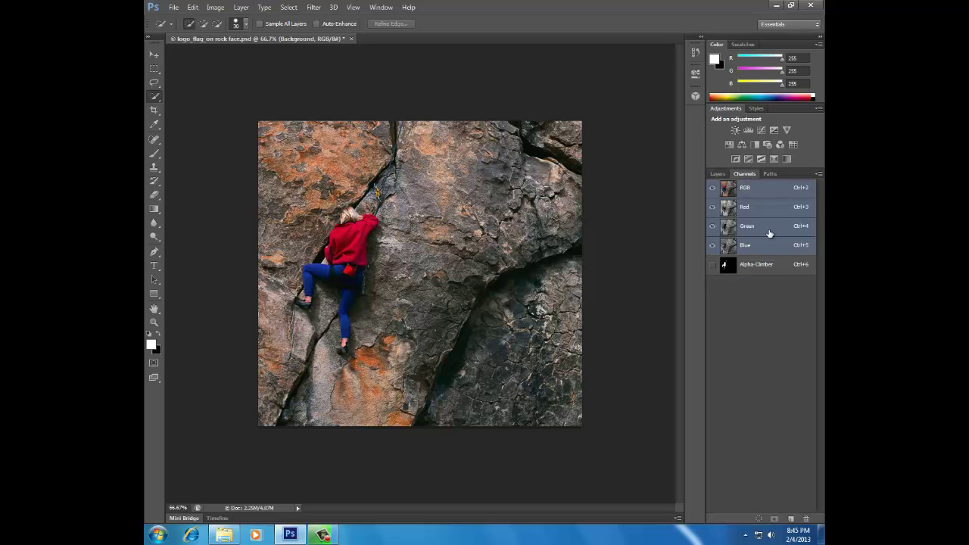
click(766, 234)
click(759, 211)
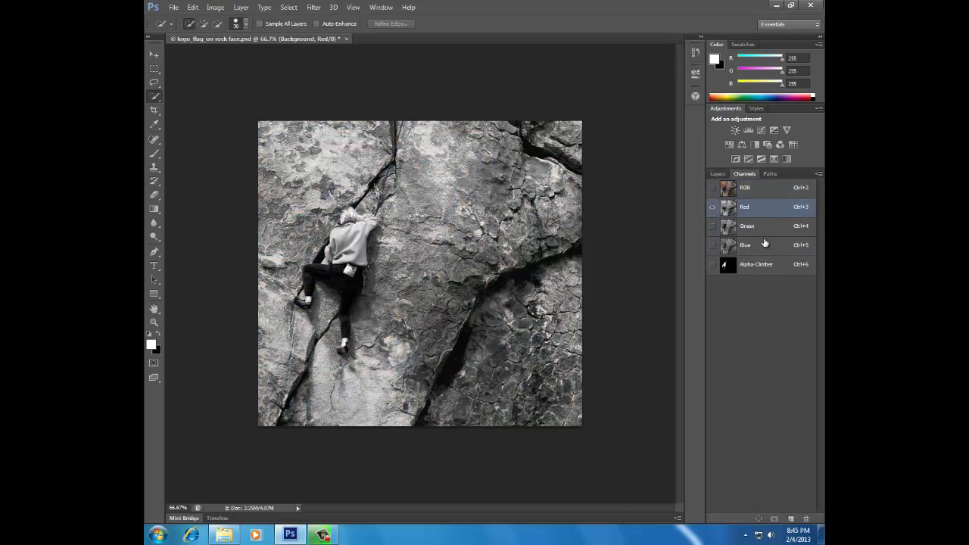
click(767, 244)
click(754, 228)
click(753, 210)
click(758, 226)
click(764, 246)
click(764, 225)
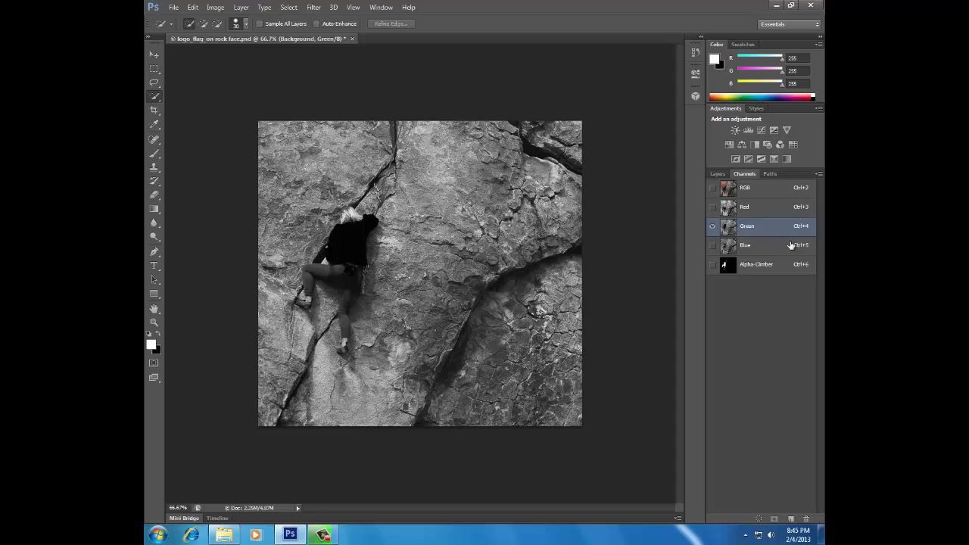
click(757, 209)
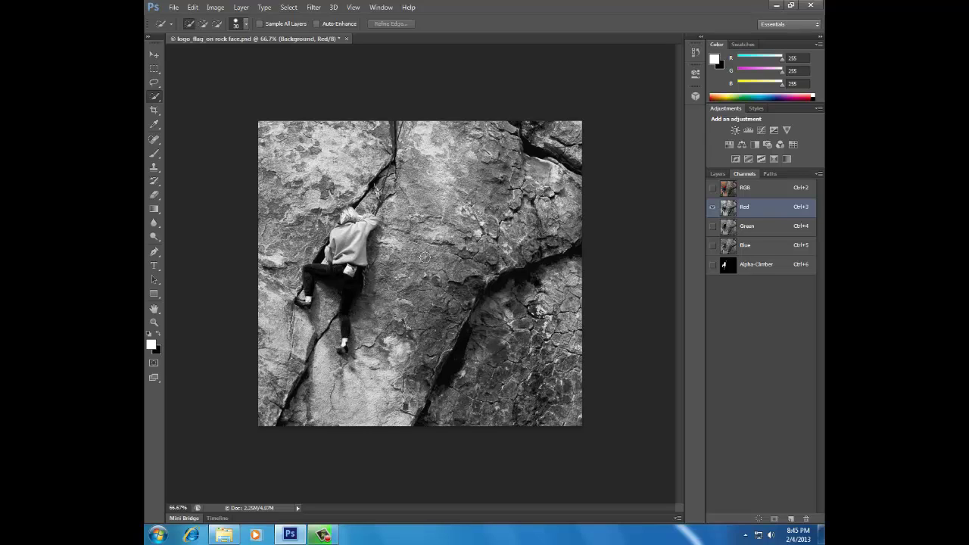
Step: Duplicate the red channel into a new document, keeping the suggested names
right_click(762, 215)
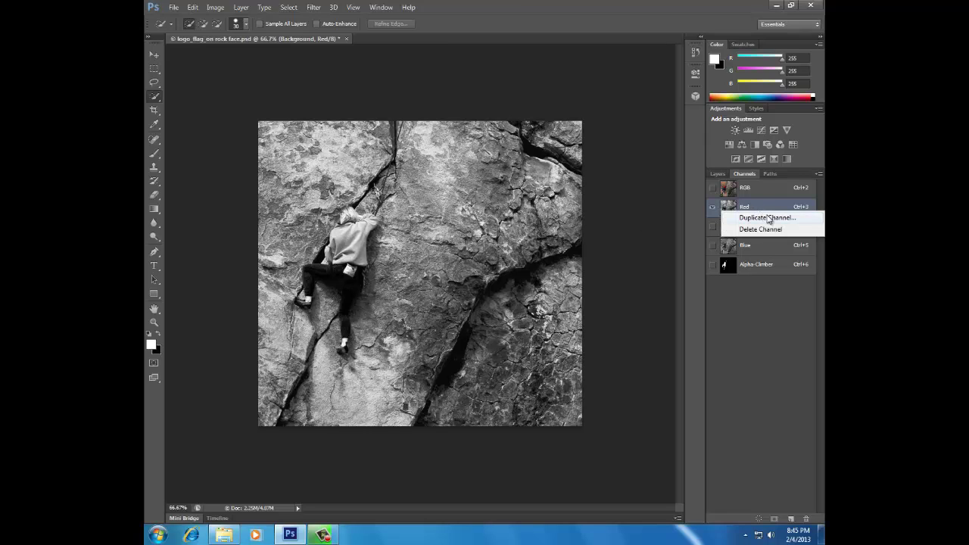
click(768, 218)
click(530, 202)
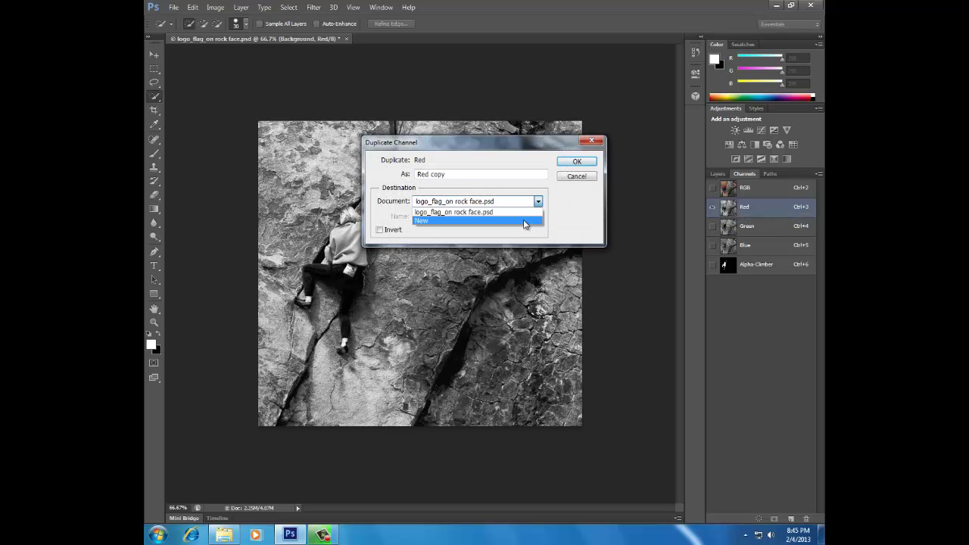
click(524, 222)
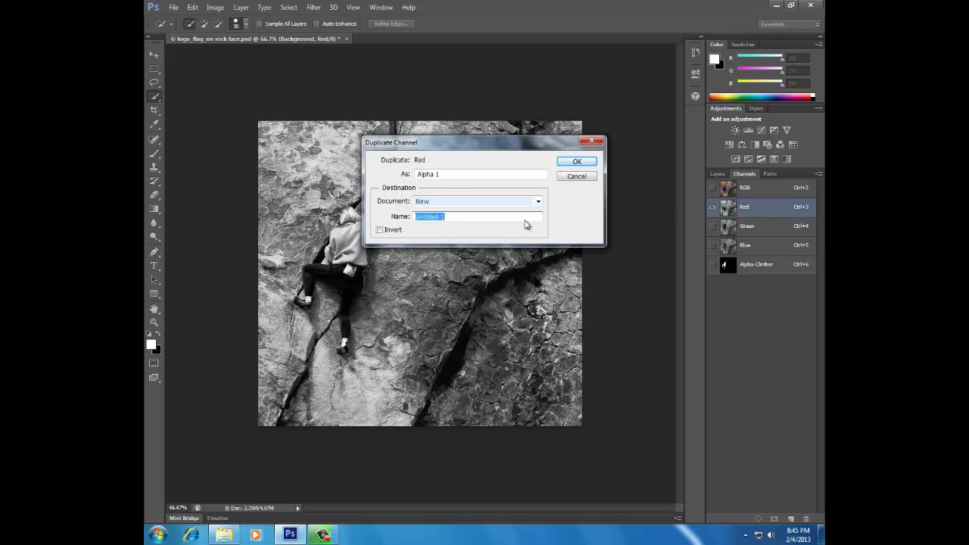
click(577, 163)
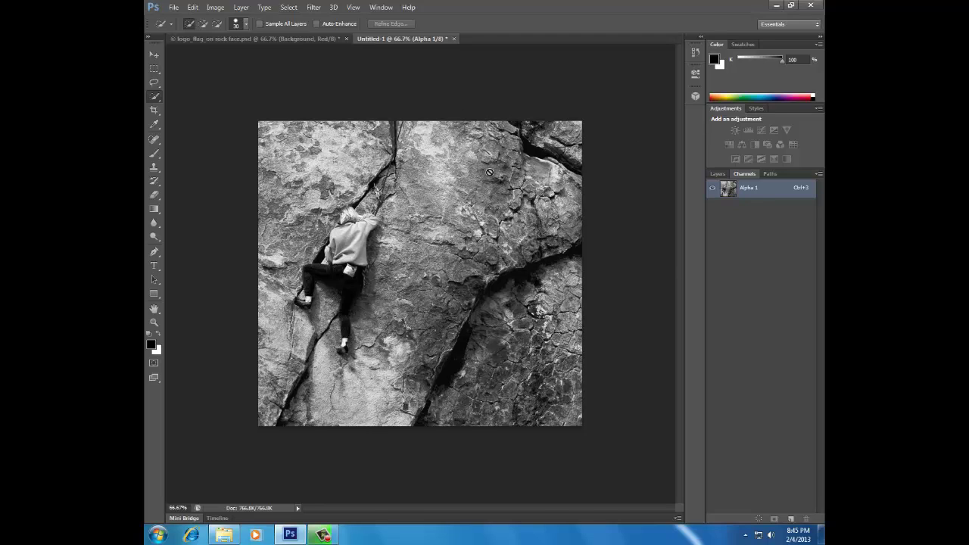
Step: Increase the duplicated channel's contrast with an S-shaped Curves adjustment, including a shadow point at input 85, output 95
click(192, 7)
mouse_move(217, 8)
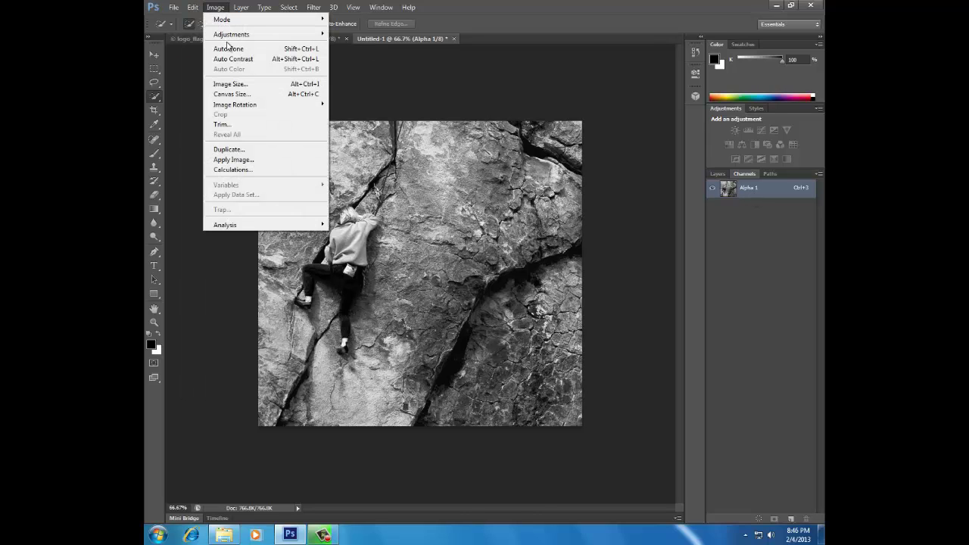
mouse_move(229, 35)
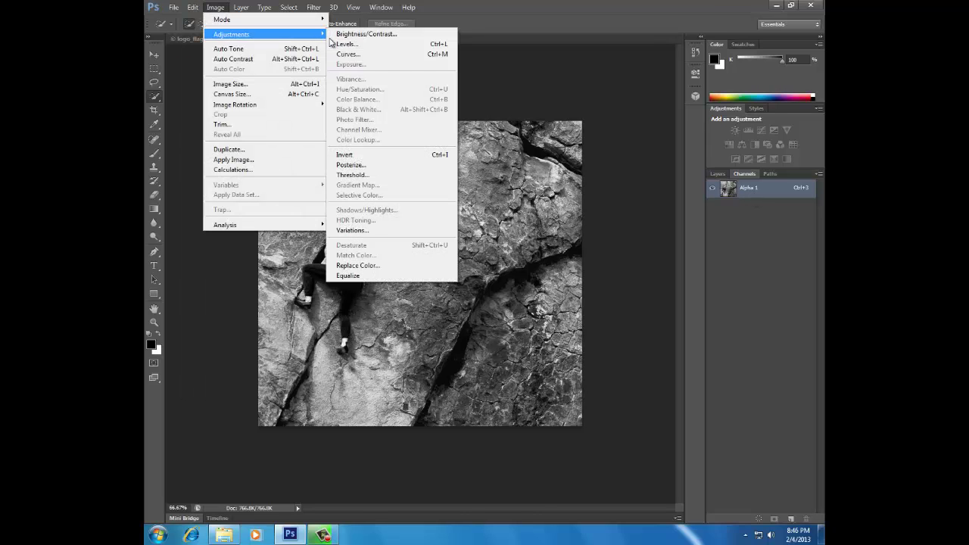
click(399, 56)
drag(488, 92, 660, 84)
drag(599, 246, 591, 258)
drag(630, 226, 636, 209)
drag(687, 154, 689, 140)
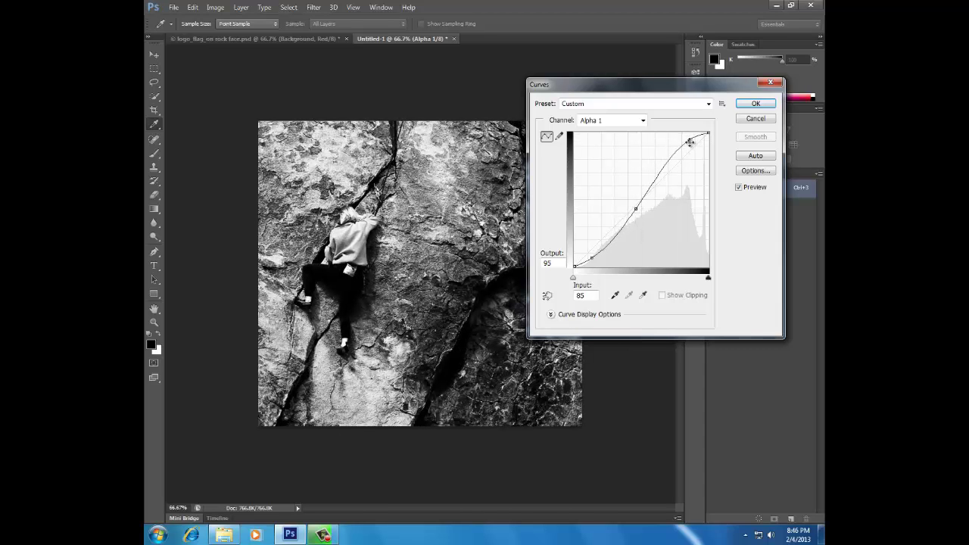
click(756, 106)
key(w)
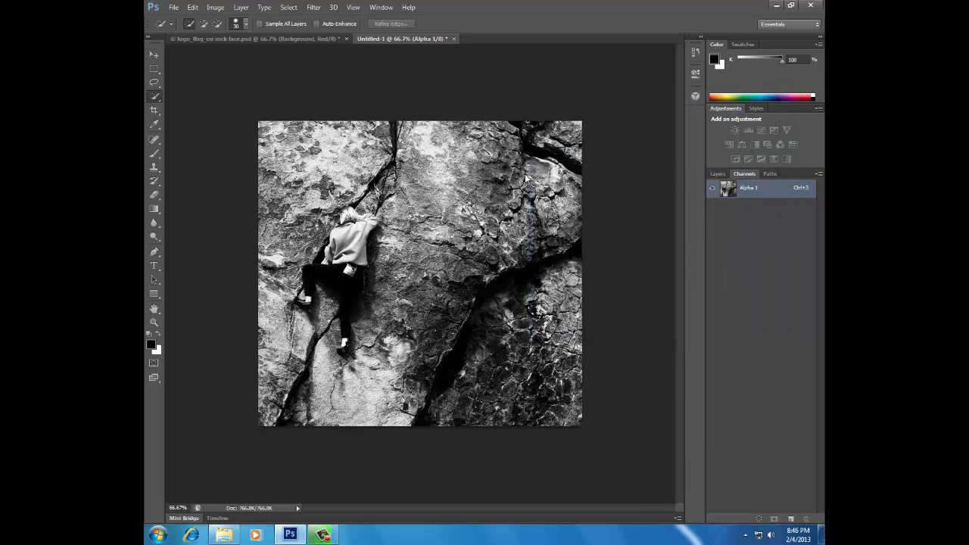
Step: Save the grayscale displacement map to the Desktop as random in Photoshop format and close the document
key(ctrl+s)
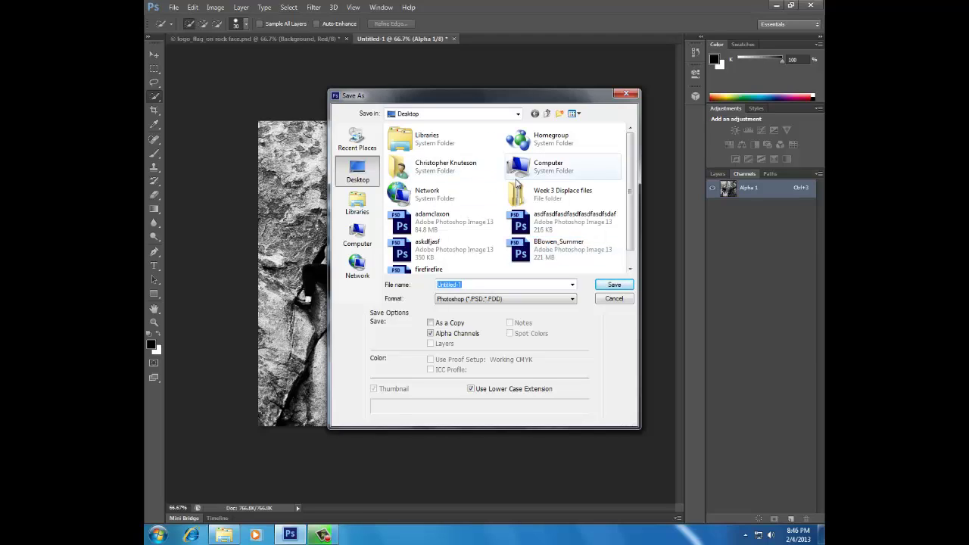
text(random)
key(Return)
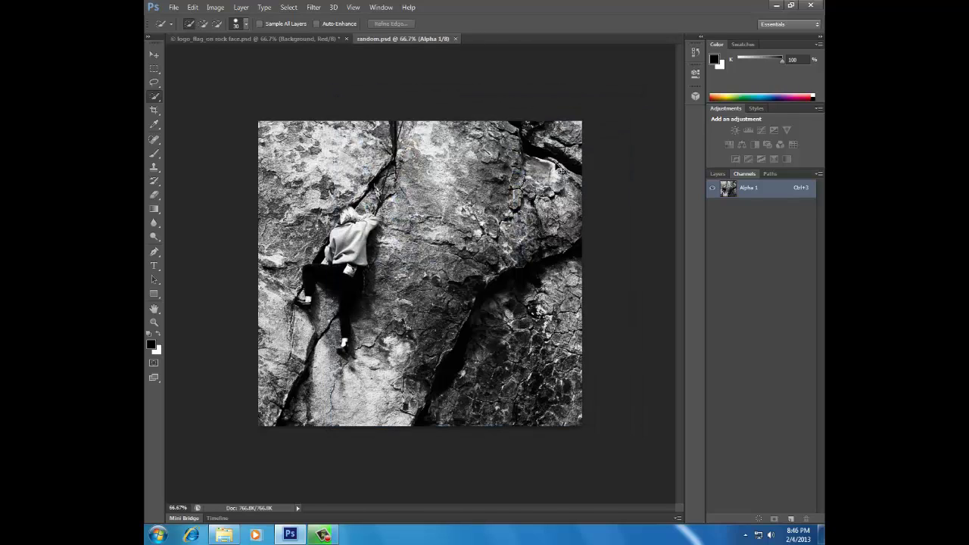
key(ctrl+w)
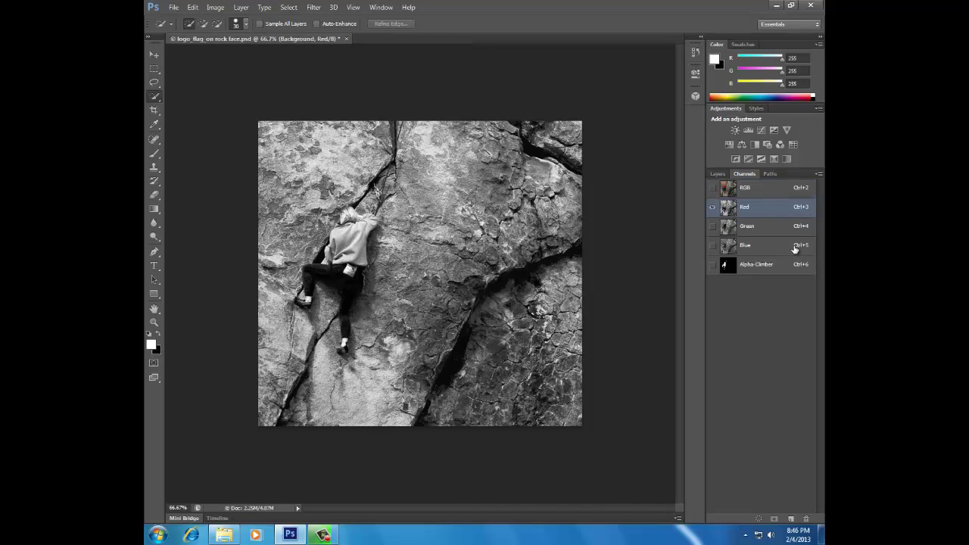
Step: Restore the RGB composite view, show the Flag layer and make it the active layer
click(757, 194)
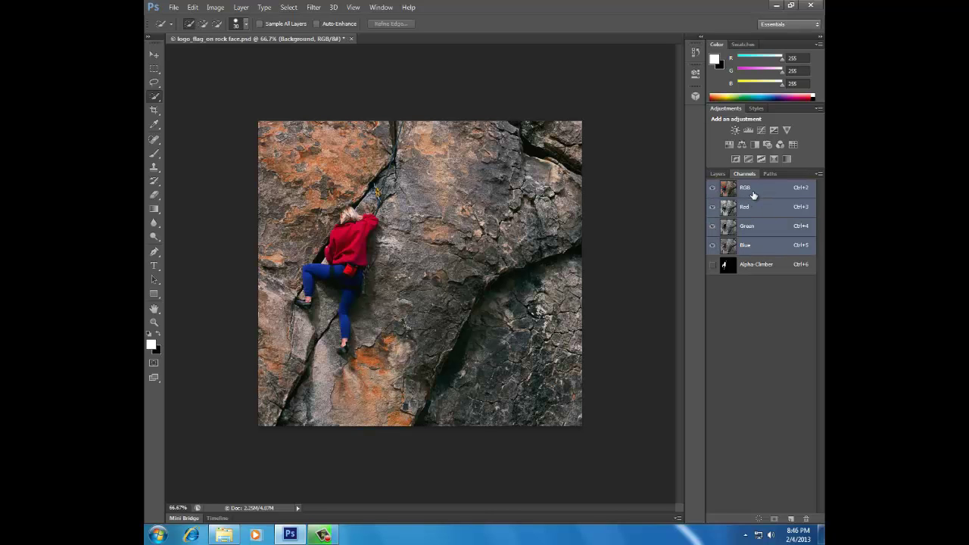
click(718, 174)
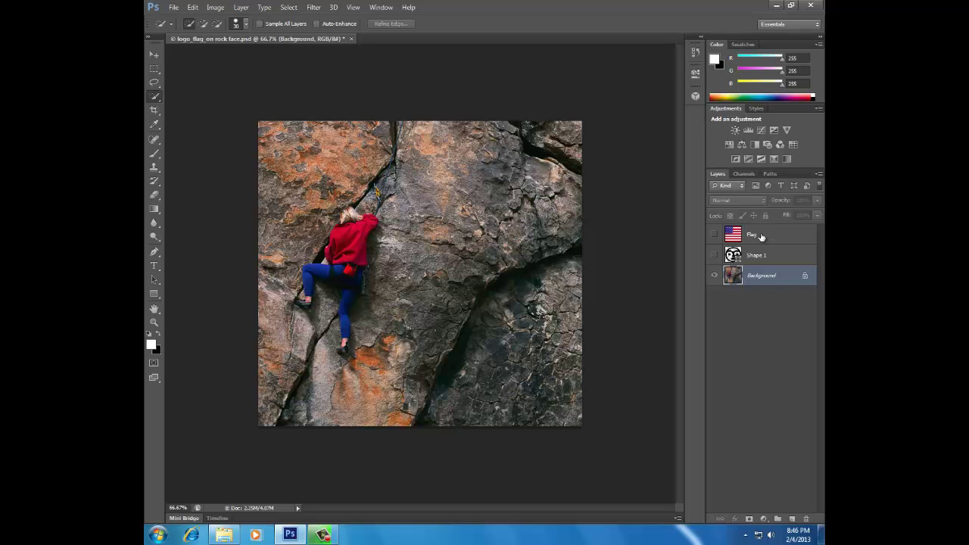
click(714, 235)
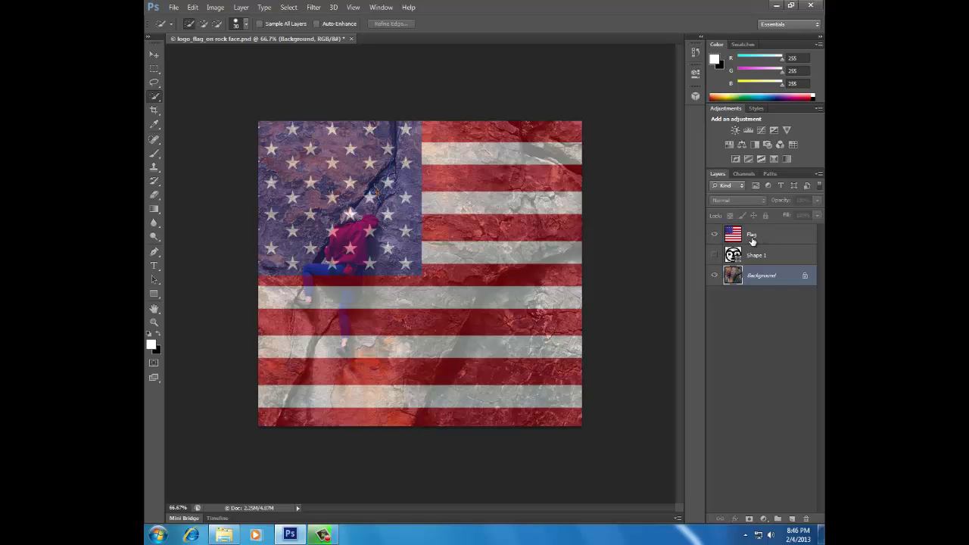
click(752, 239)
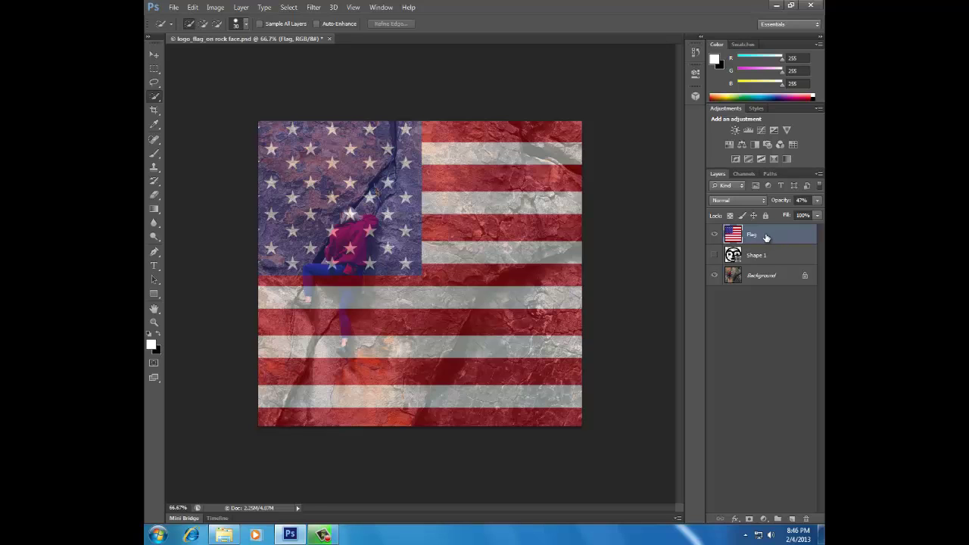
click(758, 280)
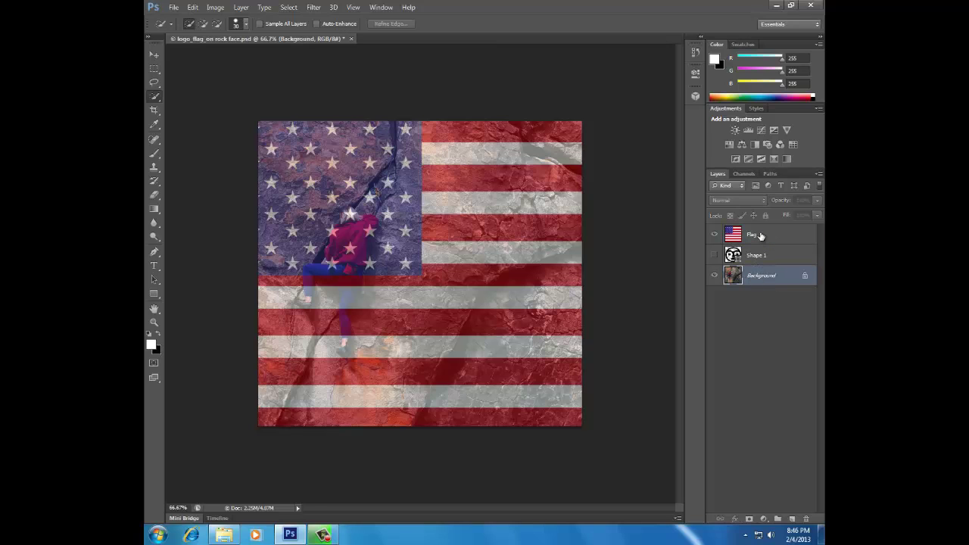
click(761, 236)
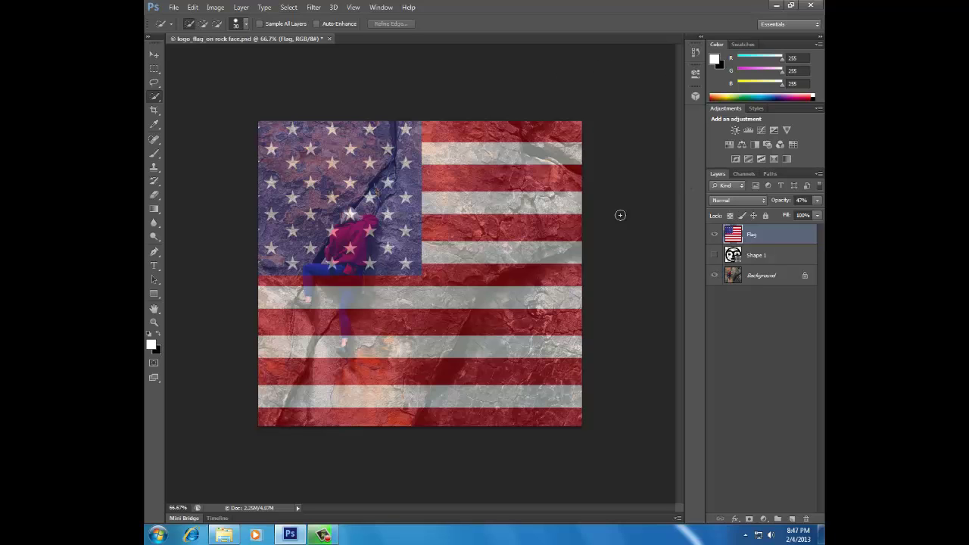
Step: Apply the Displace filter to the Flag layer with scales of 10, Stretch To Fit and Repeat Edge Pixels, using random.psd as the map
click(289, 7)
mouse_move(315, 9)
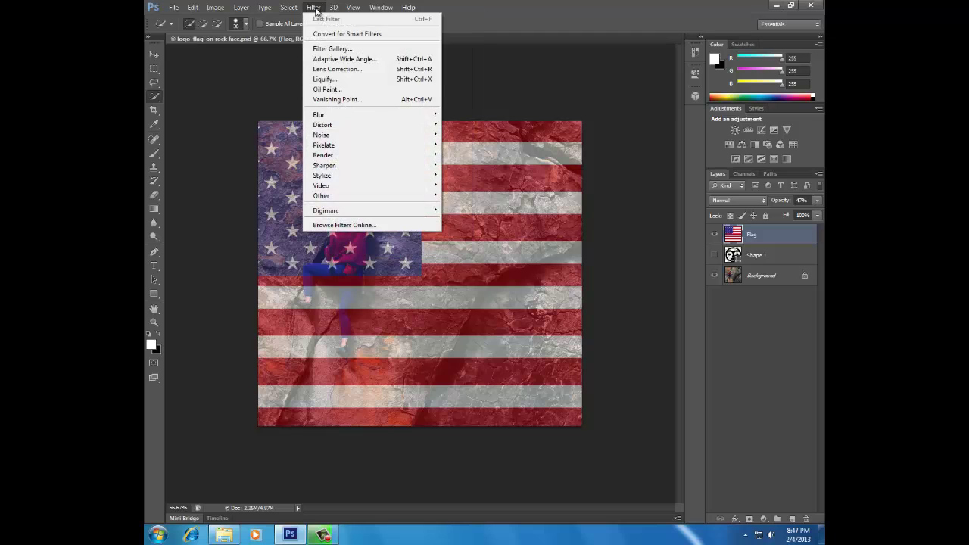
mouse_move(349, 127)
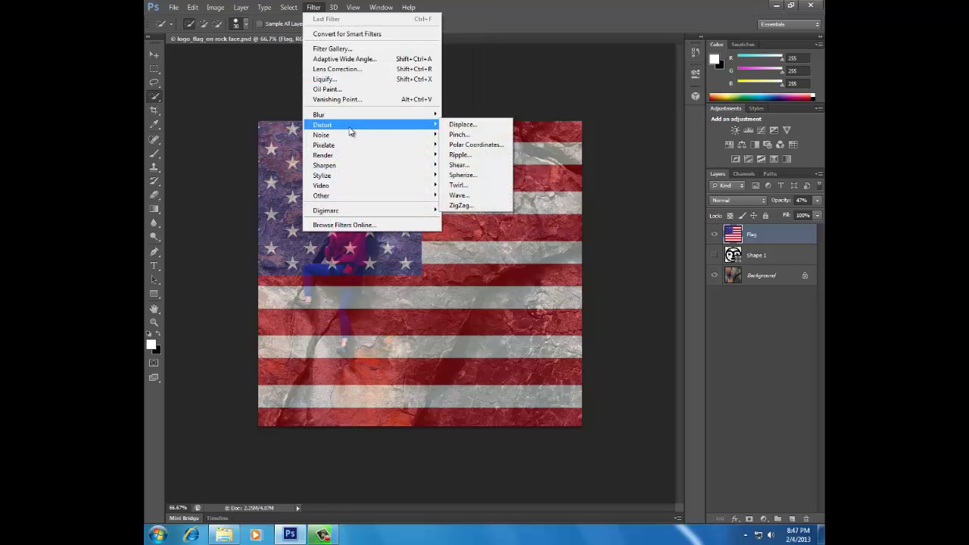
click(454, 125)
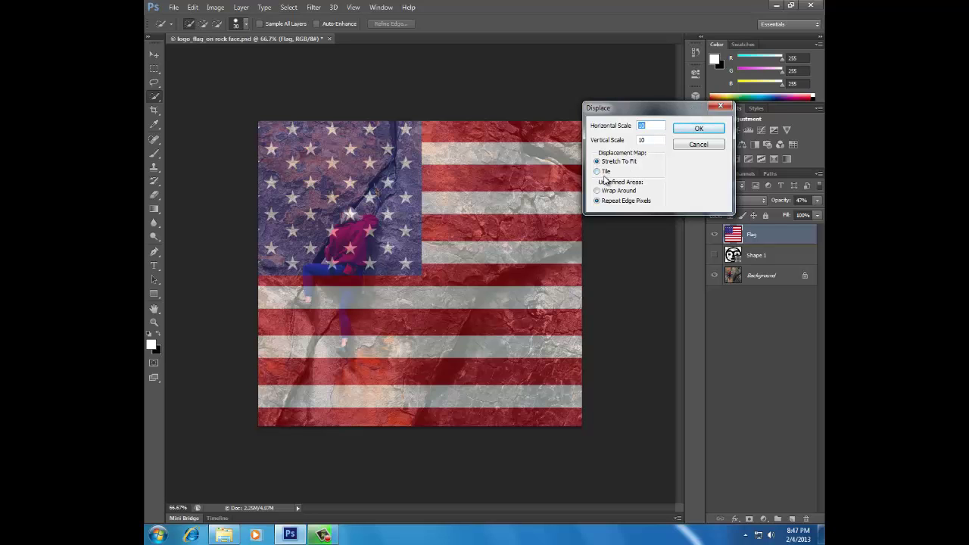
click(684, 130)
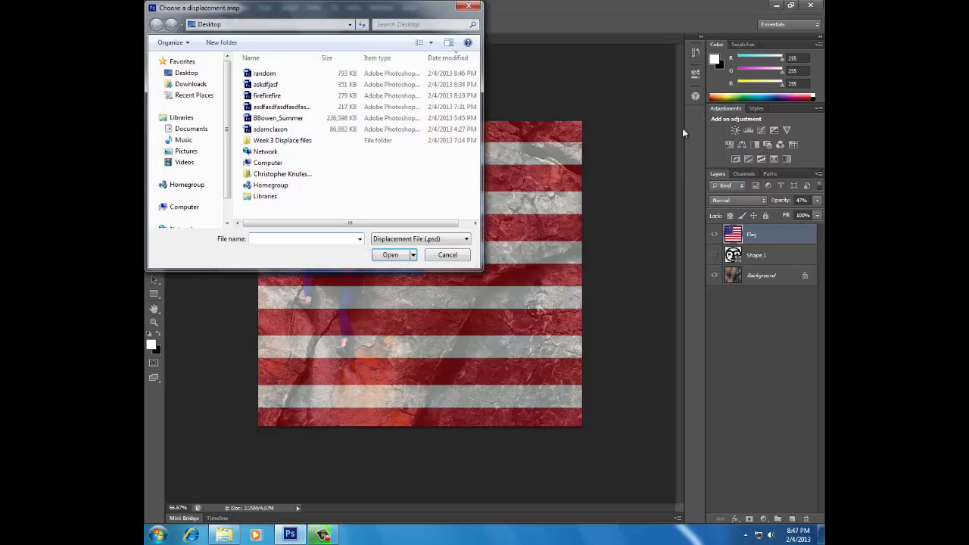
click(271, 72)
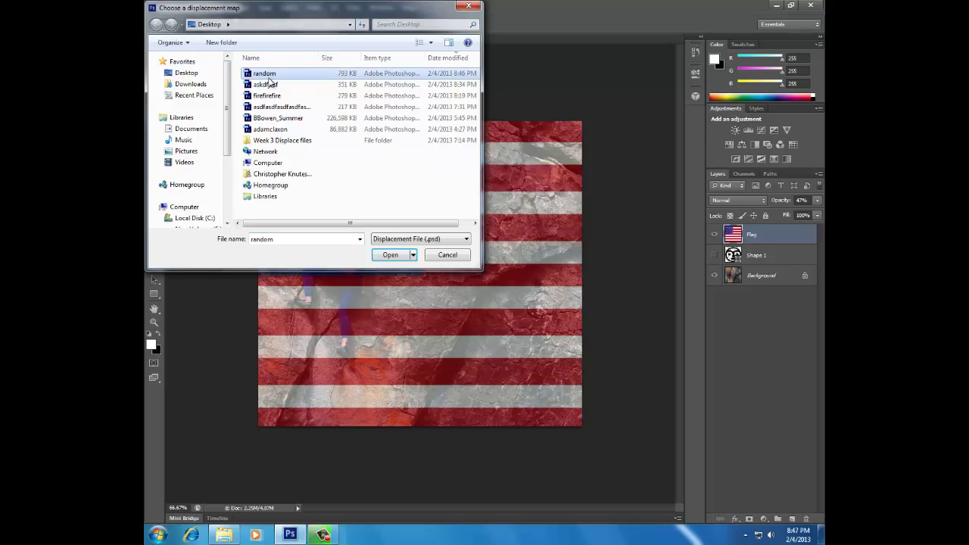
click(390, 256)
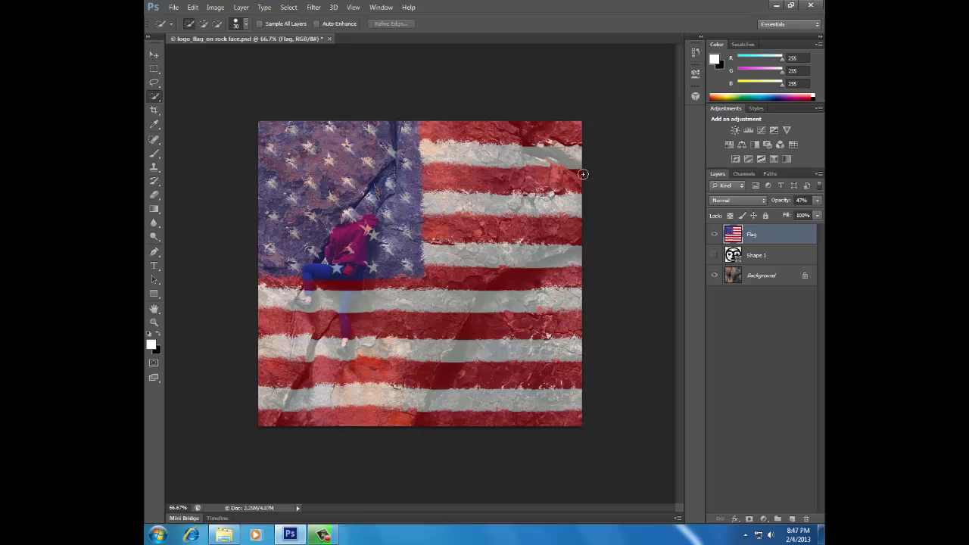
Step: Set the Flag layer's blend mode to Overlay and compare the image with the flag hidden and shown
click(765, 201)
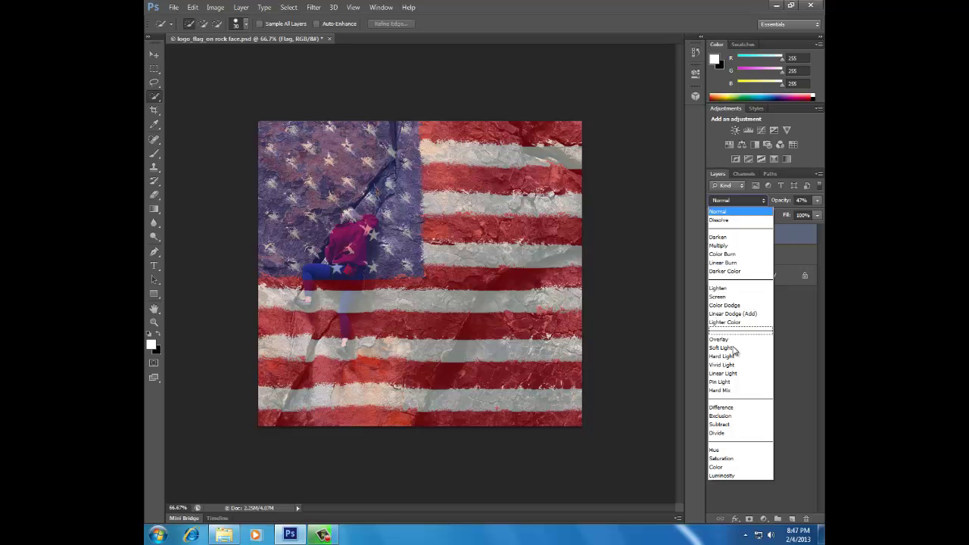
click(731, 342)
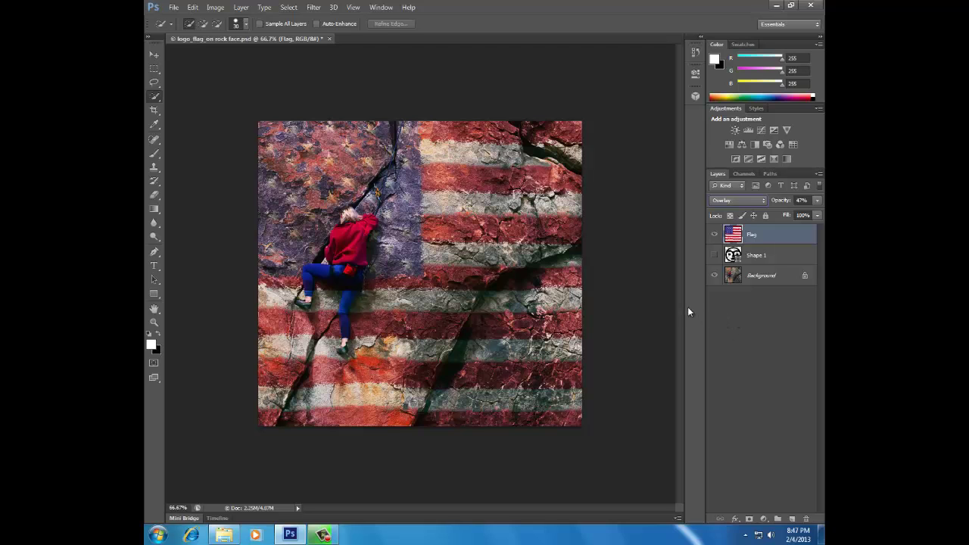
click(714, 235)
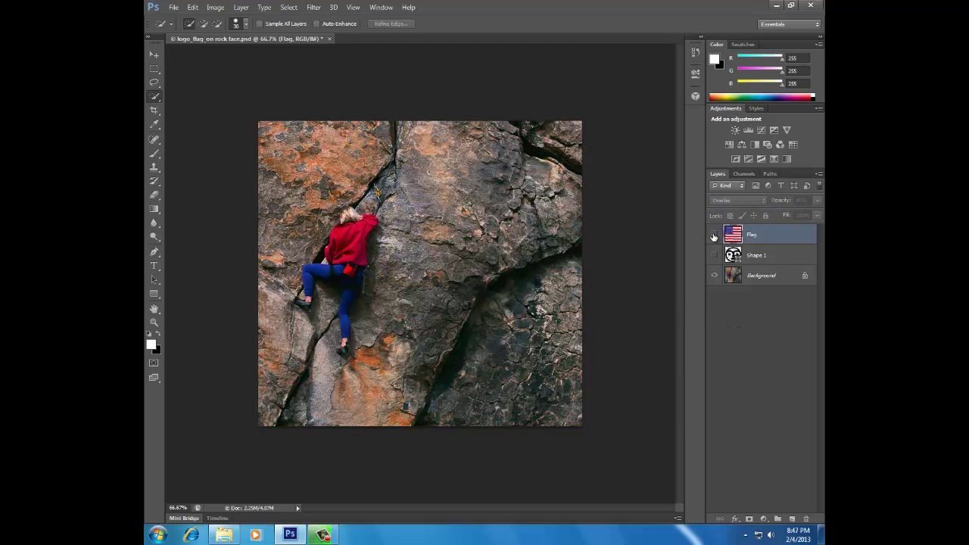
click(715, 234)
Step: Raise the Flag layer's opacity to try stronger coverage, settling on 77%
click(818, 200)
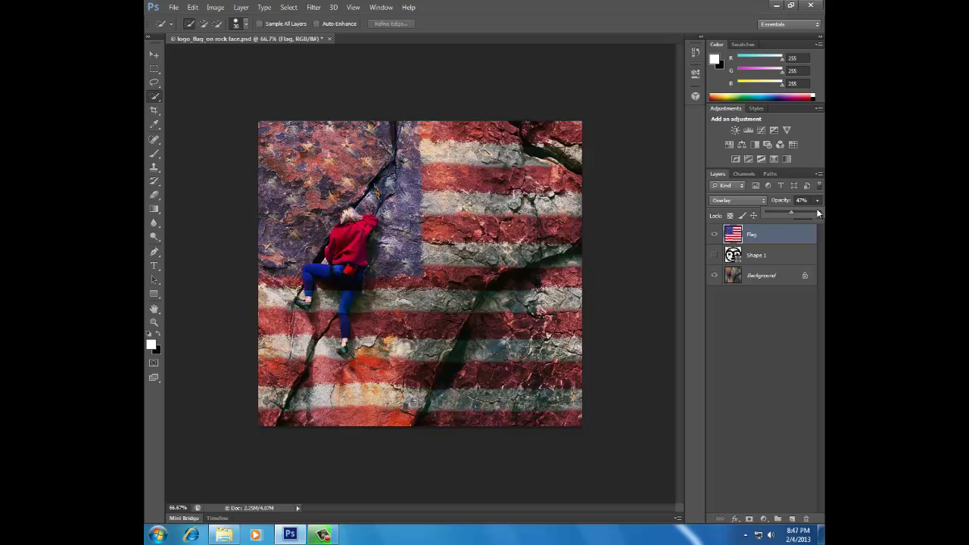
drag(804, 215, 815, 218)
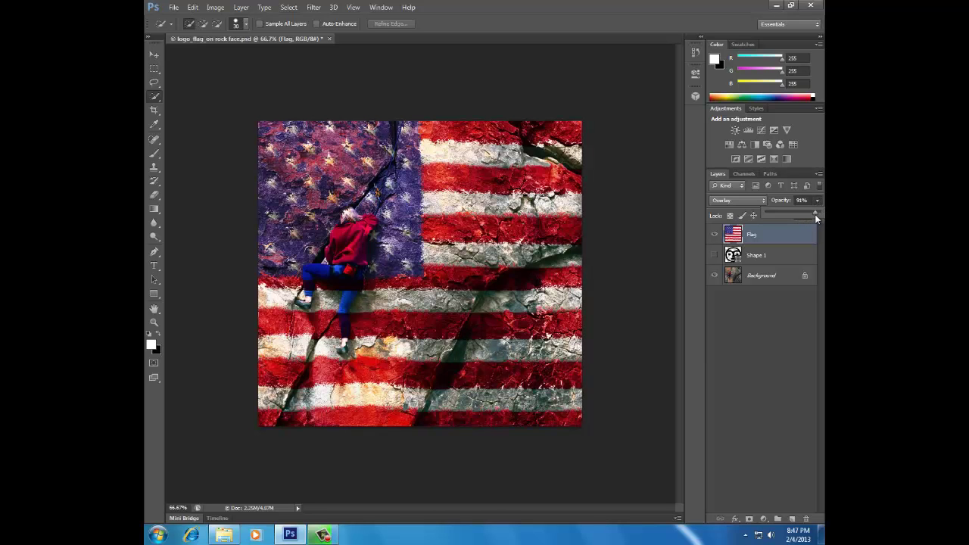
drag(809, 217, 804, 214)
Step: Try out the Flag layer's blend modes one after another, from Multiply through Screen, Overlay and Difference to Luminosity
click(738, 200)
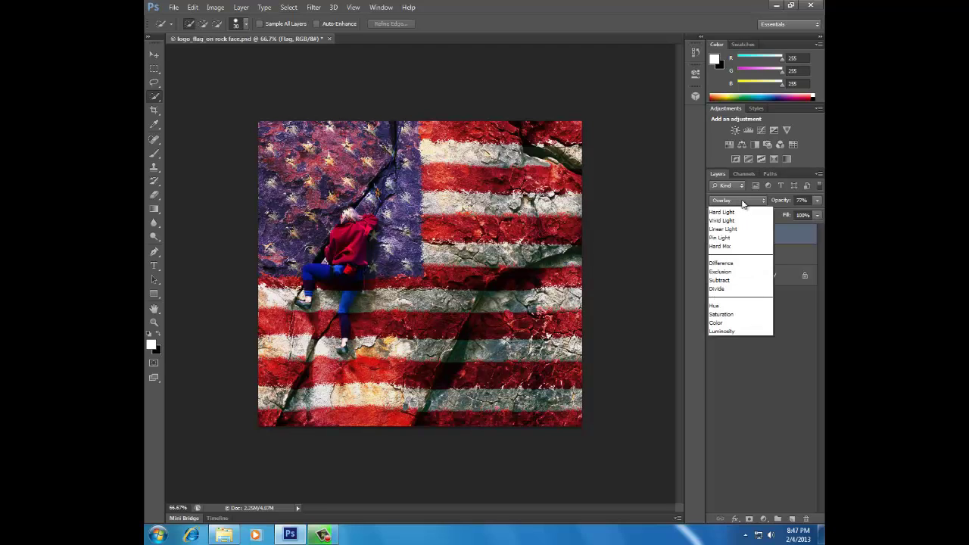
click(737, 251)
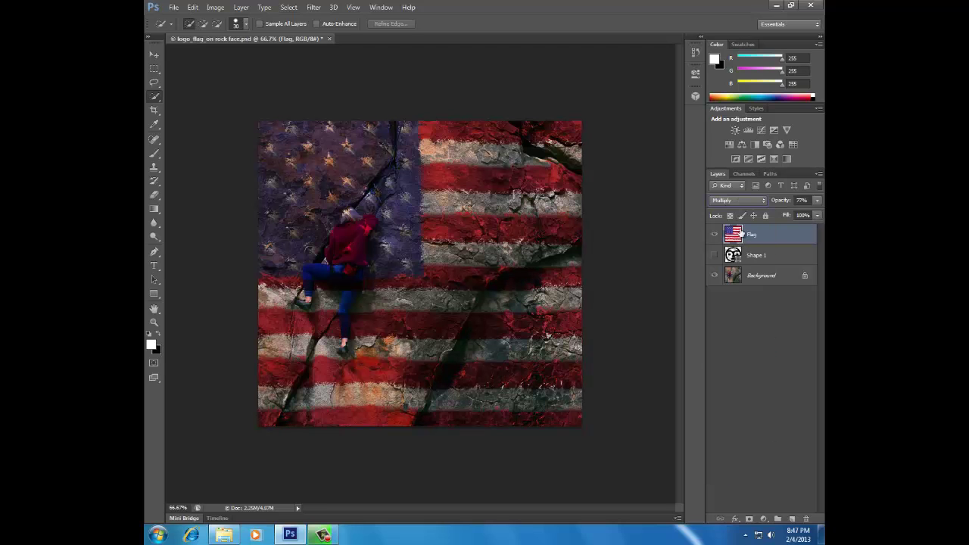
scroll(731, 199, down, 1)
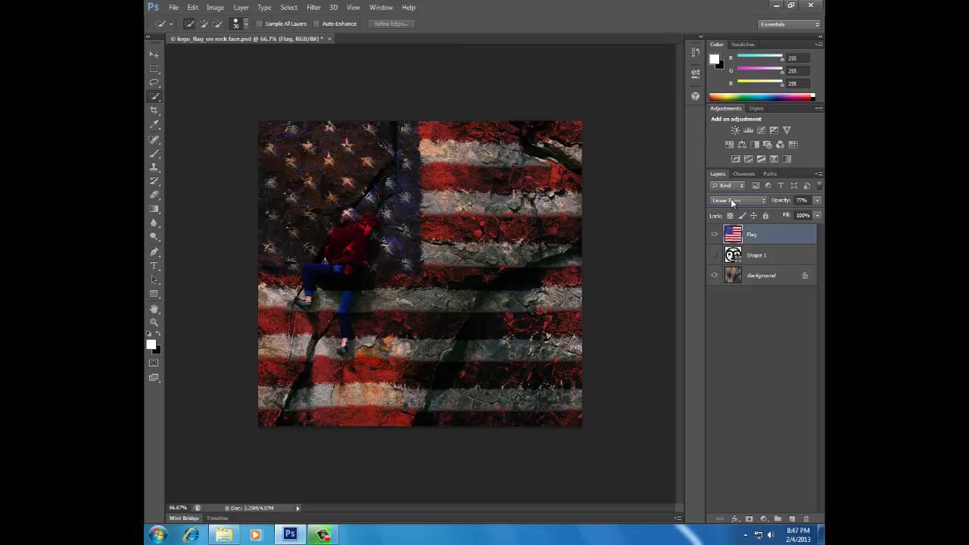
scroll(731, 199, down, 2)
scroll(732, 201, down, 1)
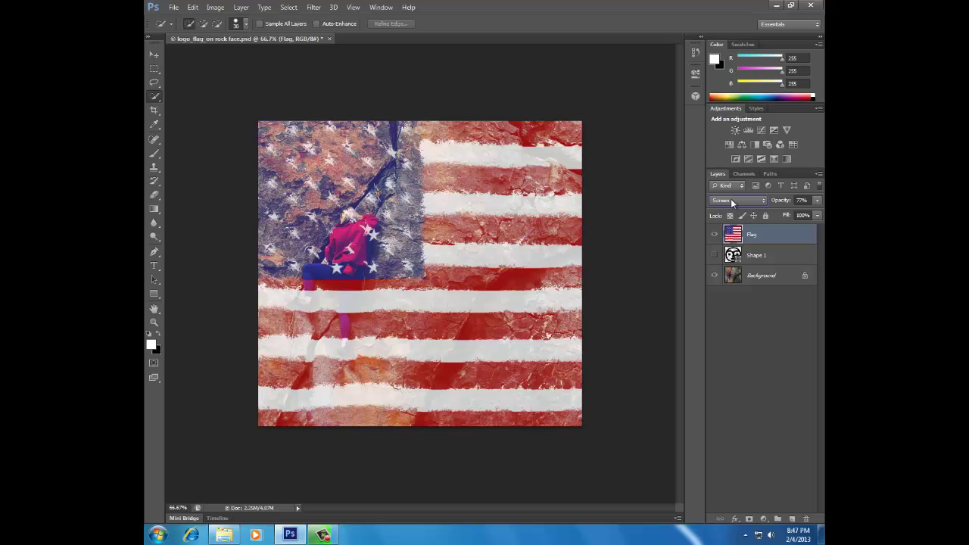
scroll(731, 198, down, 4)
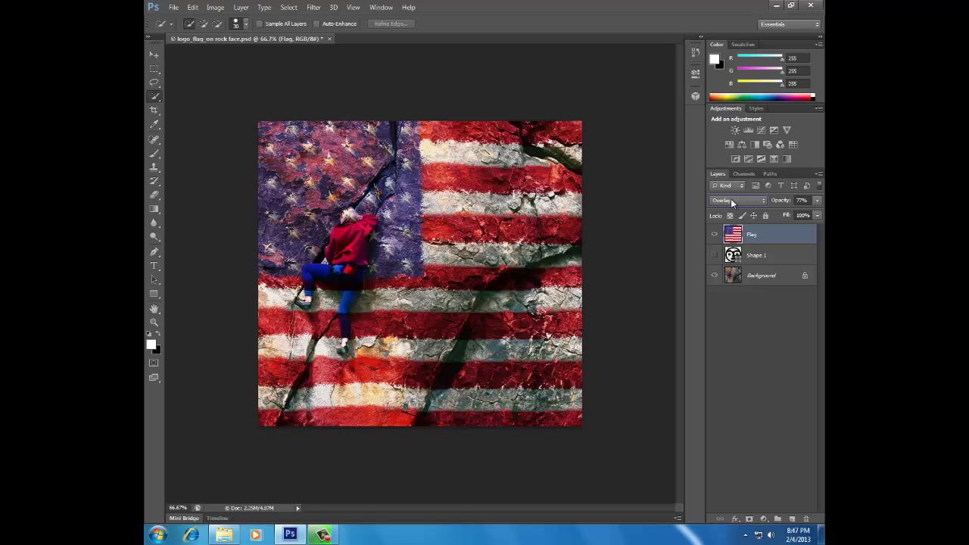
scroll(730, 198, down, 1)
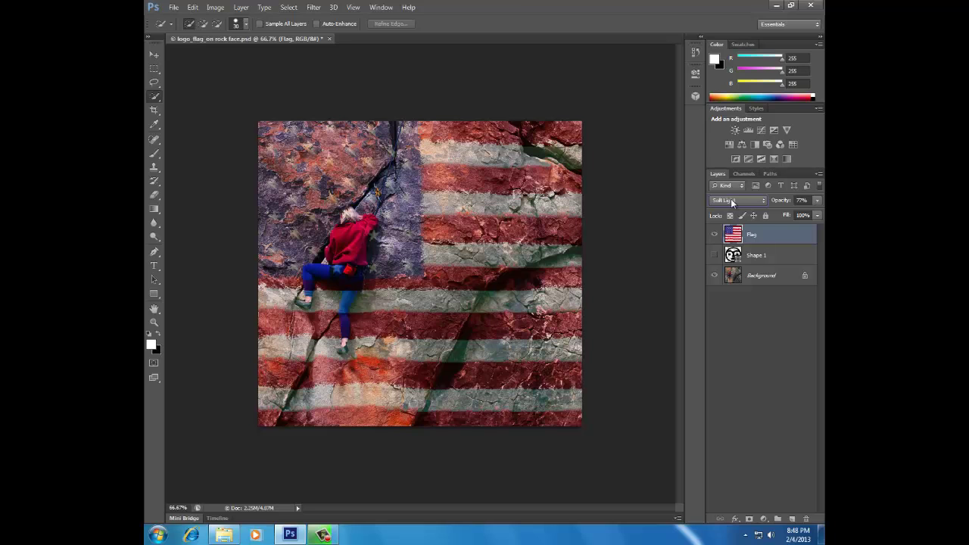
scroll(730, 198, down, 6)
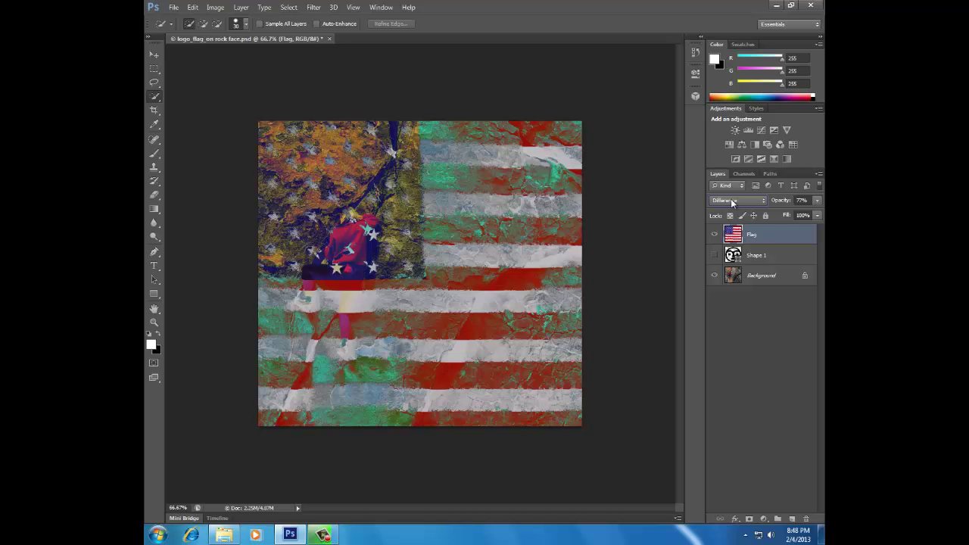
scroll(731, 199, down, 7)
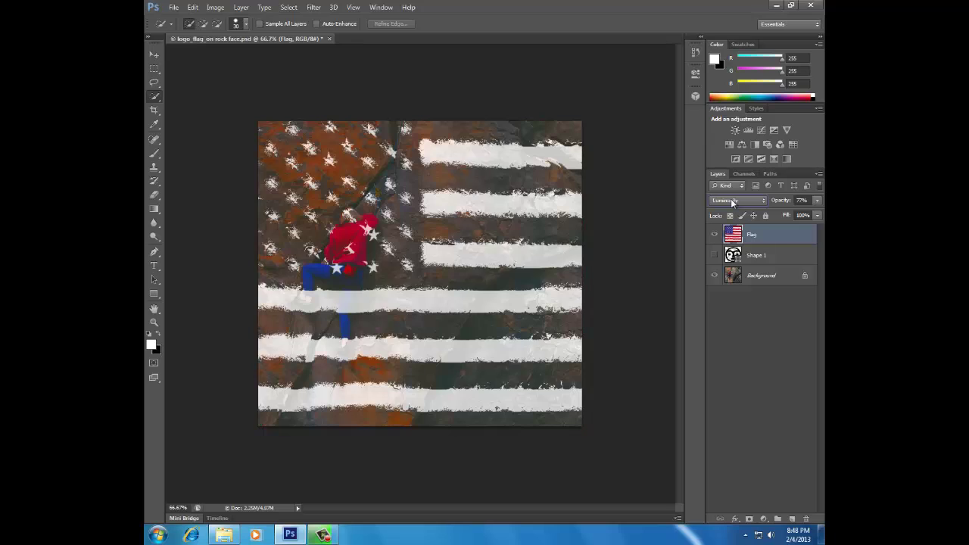
Step: Set the Flag layer's blend mode to Soft Light and its opacity to 60%
scroll(731, 198, up, 1)
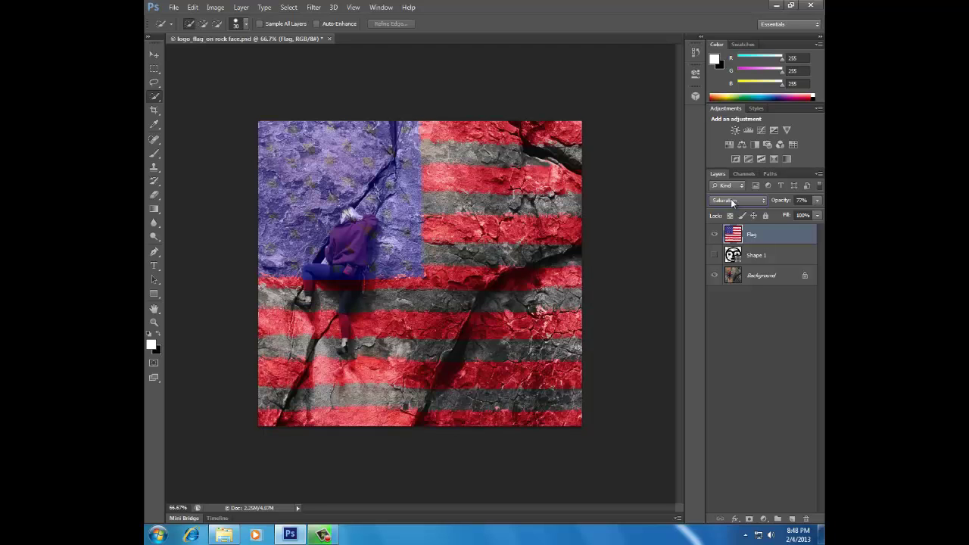
scroll(731, 198, up, 8)
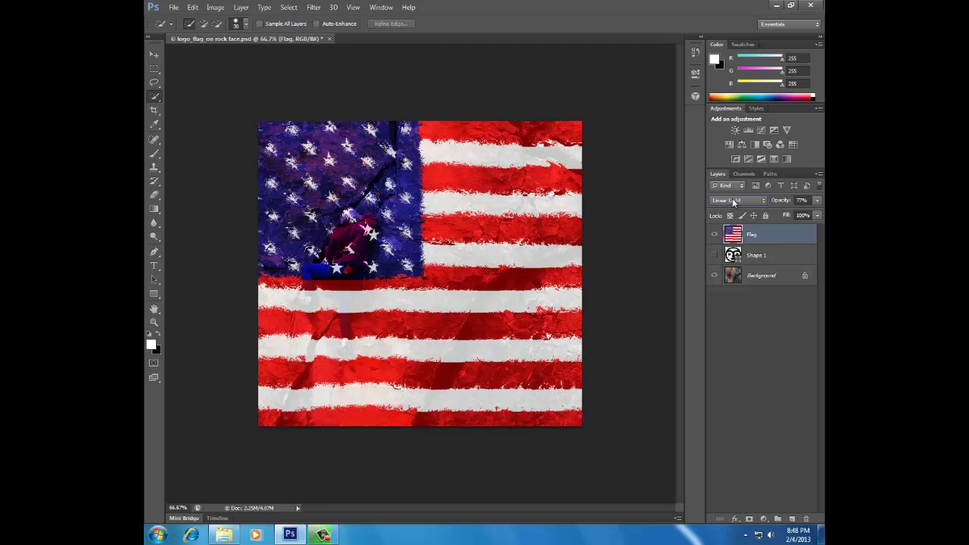
scroll(733, 202, up, 3)
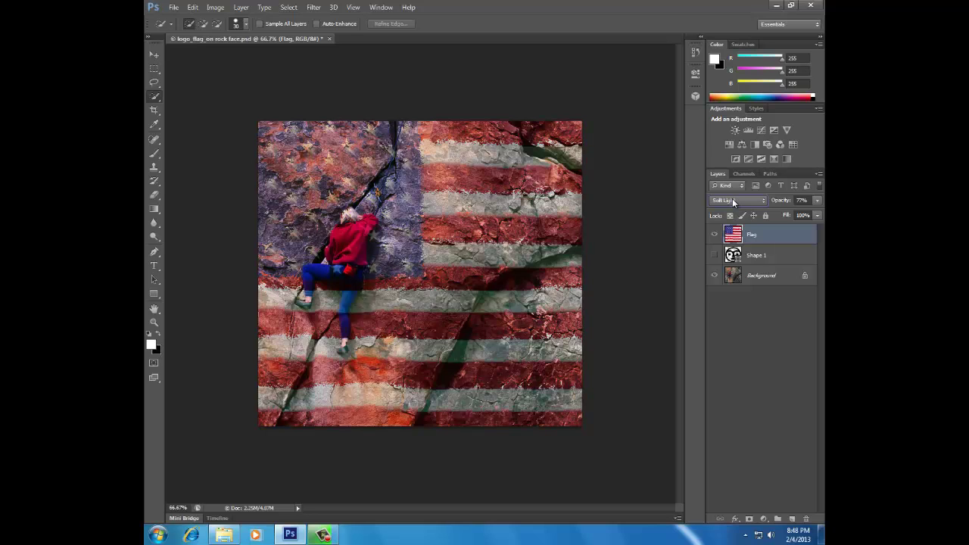
click(818, 201)
drag(813, 218, 801, 214)
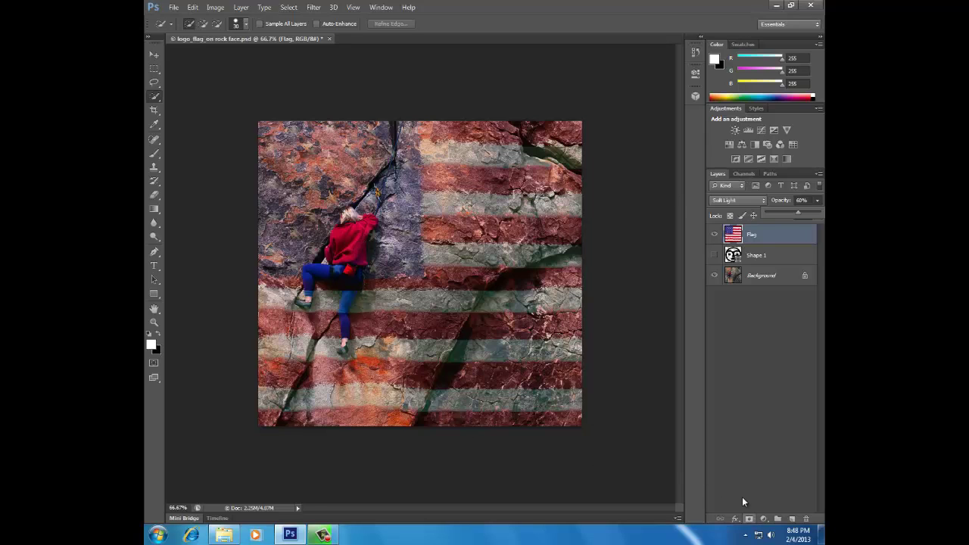
Step: Load the Alpha Climber channel as a selection, add it as a layer mask on the Flag layer and invert the mask
click(749, 173)
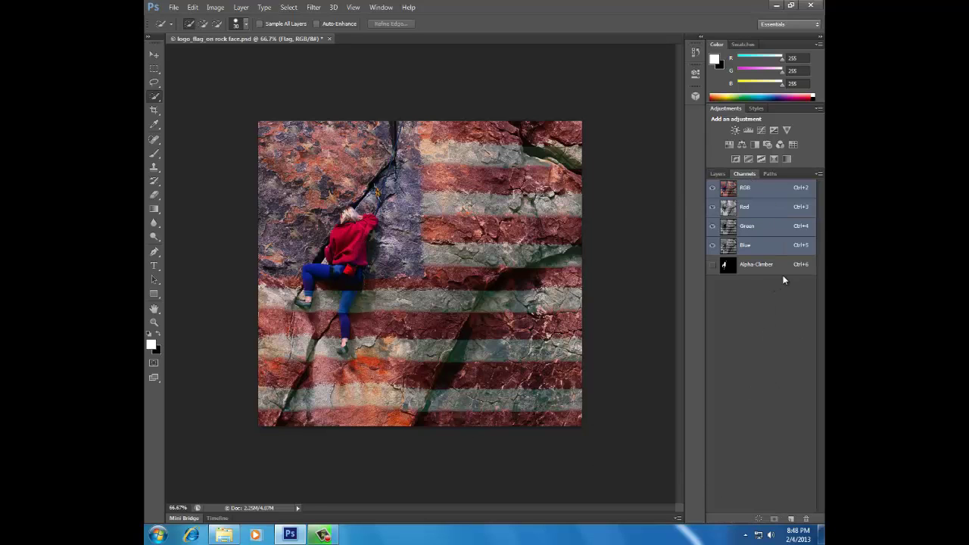
ctrl+click(727, 266)
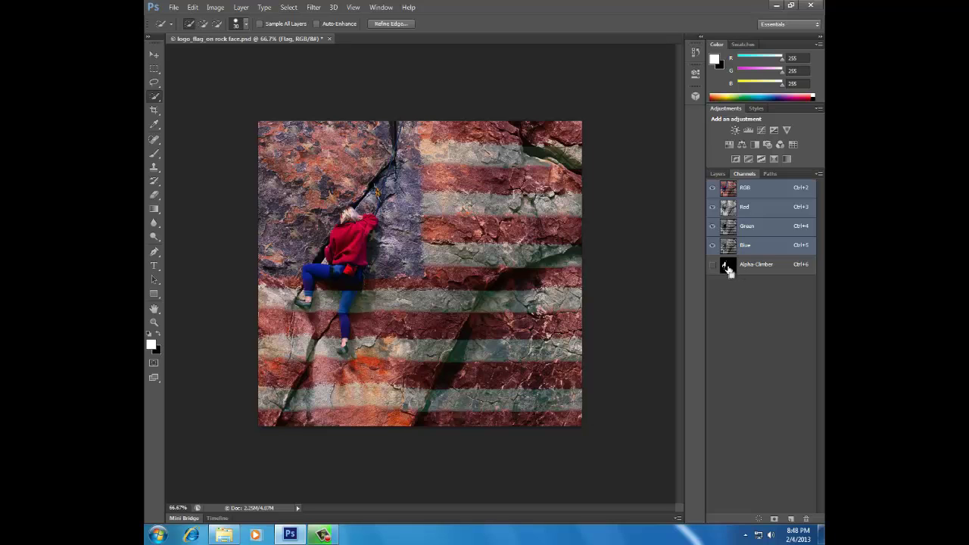
click(717, 174)
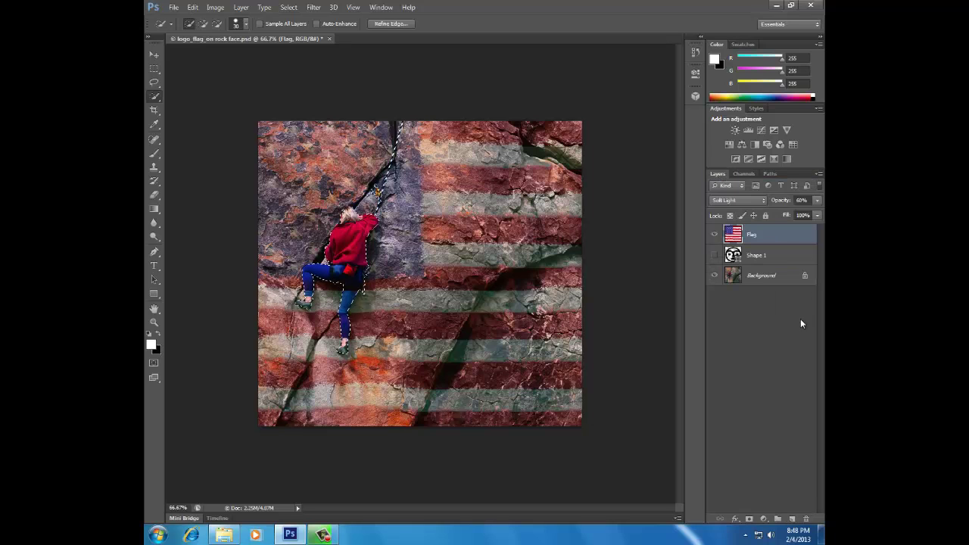
click(749, 519)
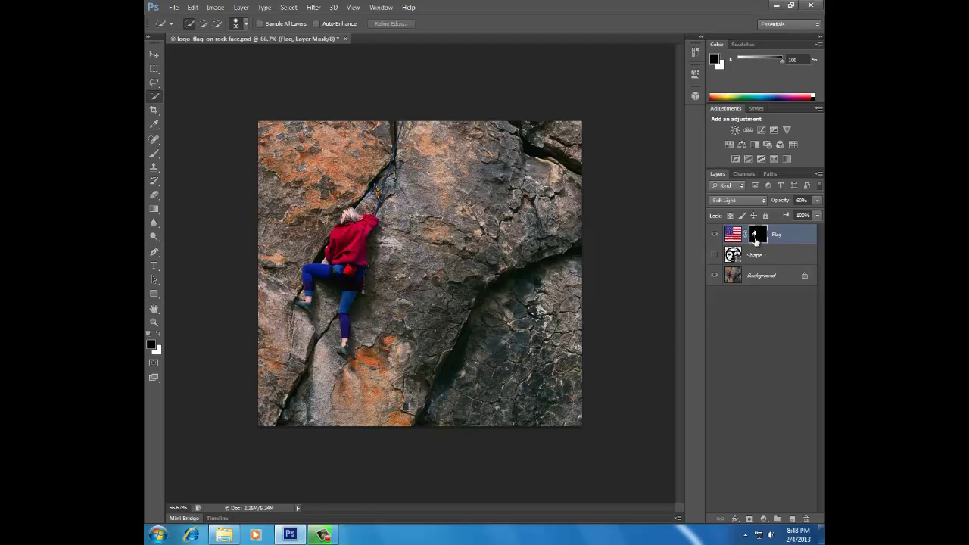
key(ctrl+i)
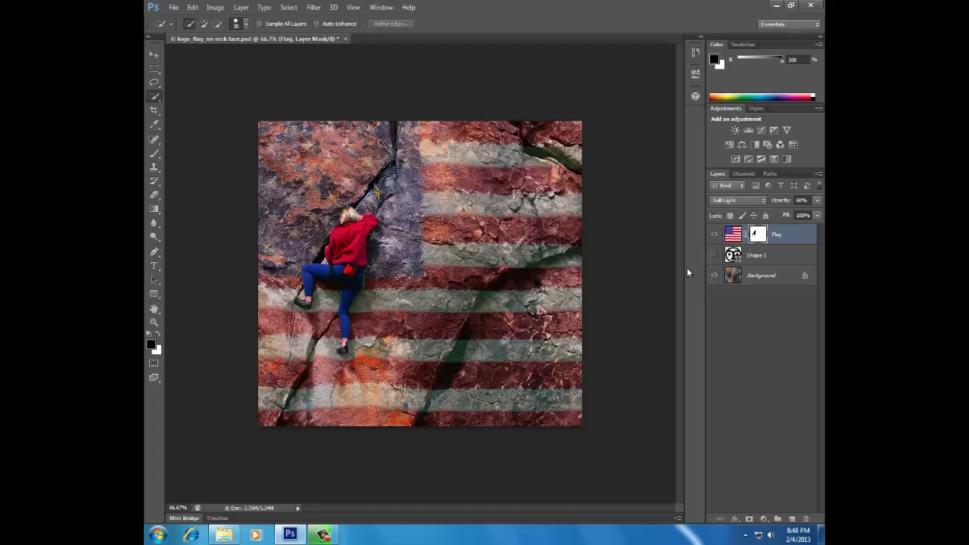
Step: Examine the flag's masked edge around the climber at 200% zoom, loading the mask as a selection and clearing it again
key(ctrl+plus)
key(ctrl+plus)
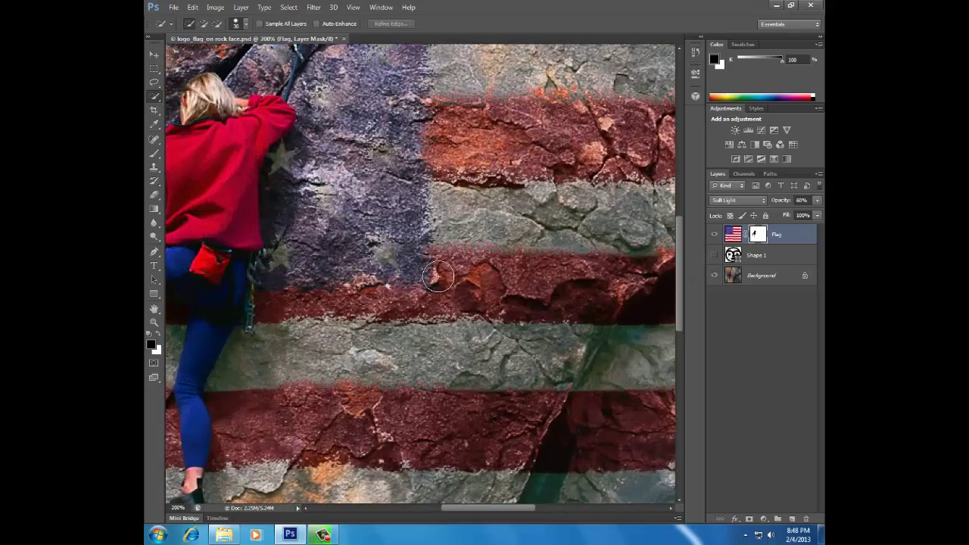
drag(423, 267, 624, 183)
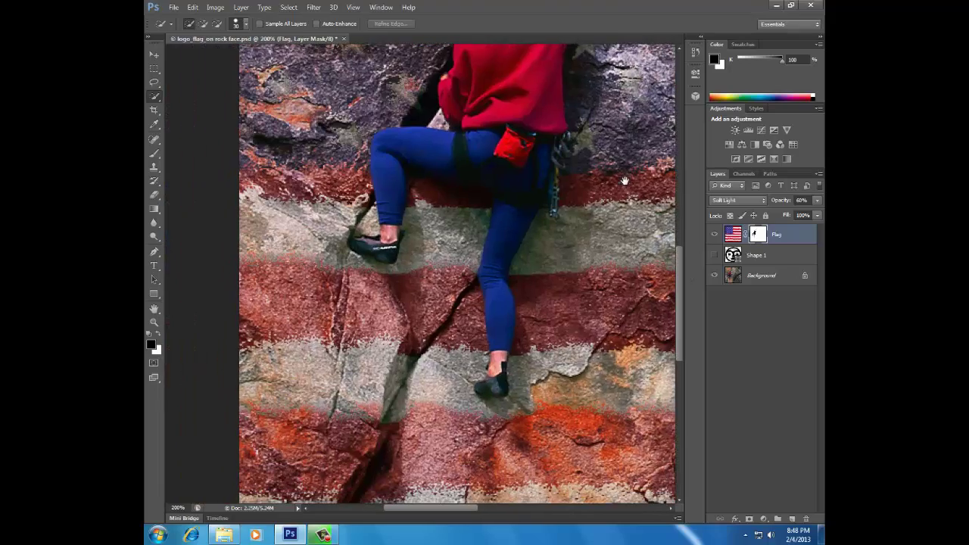
ctrl+click(765, 238)
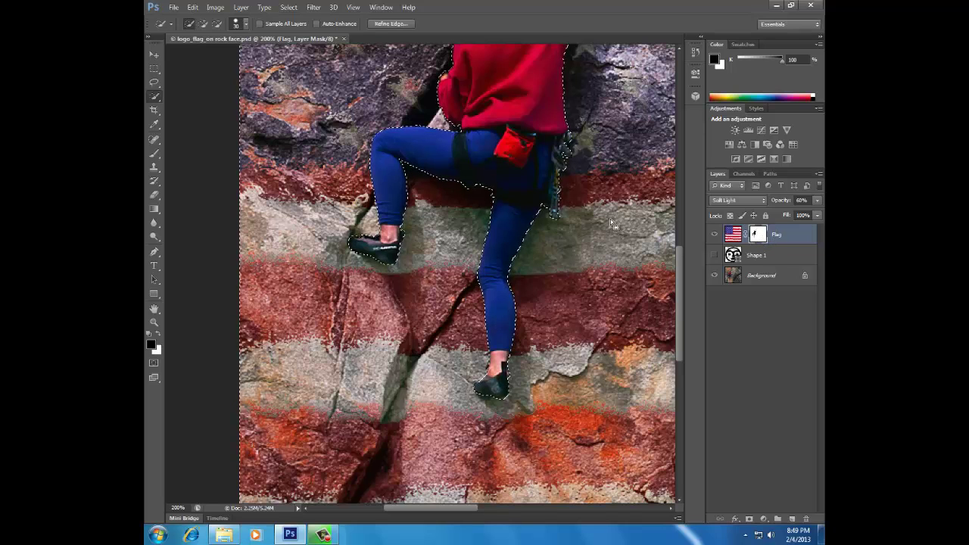
key(m)
click(649, 123)
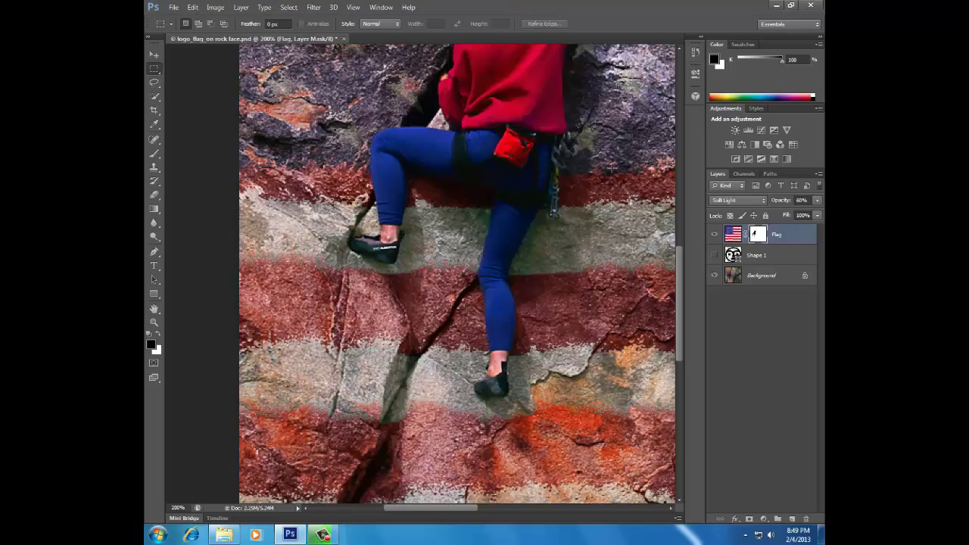
drag(663, 77, 365, 370)
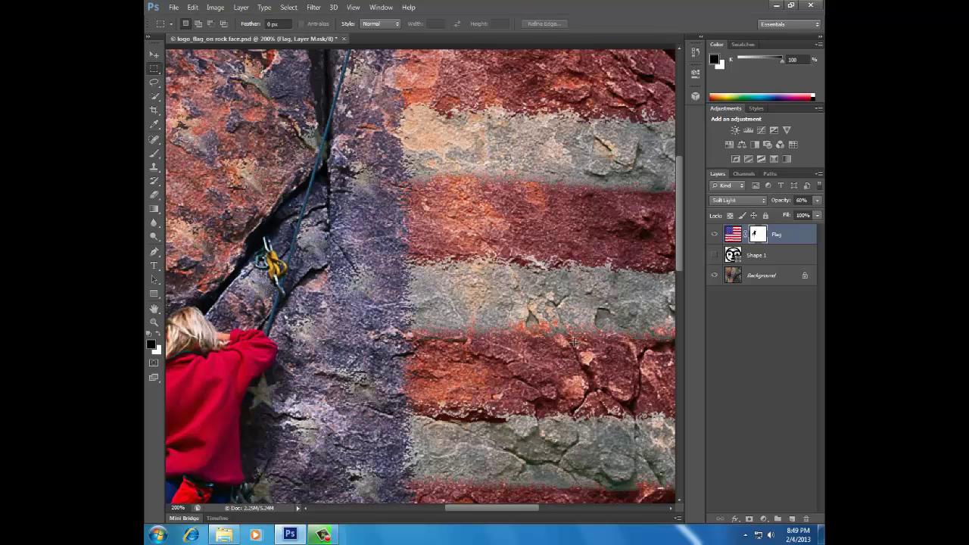
key(ctrl+minus)
key(ctrl+minus)
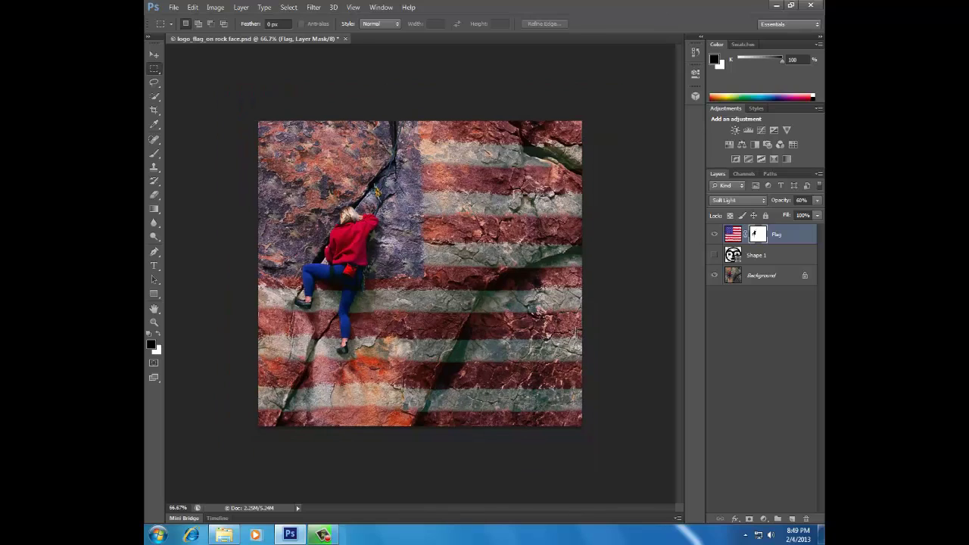